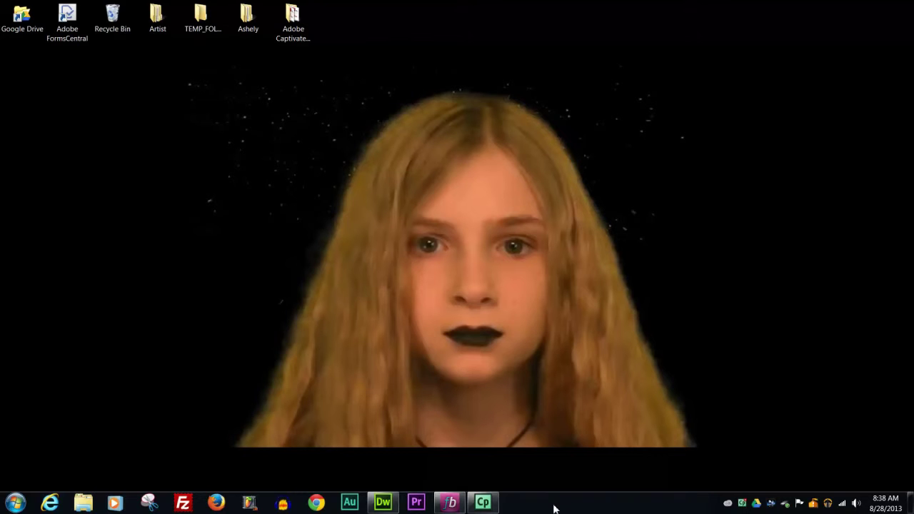
# - Pin Microsoft Word 2010 from the Start menu to the taskbar
pyautogui.click(15, 504)
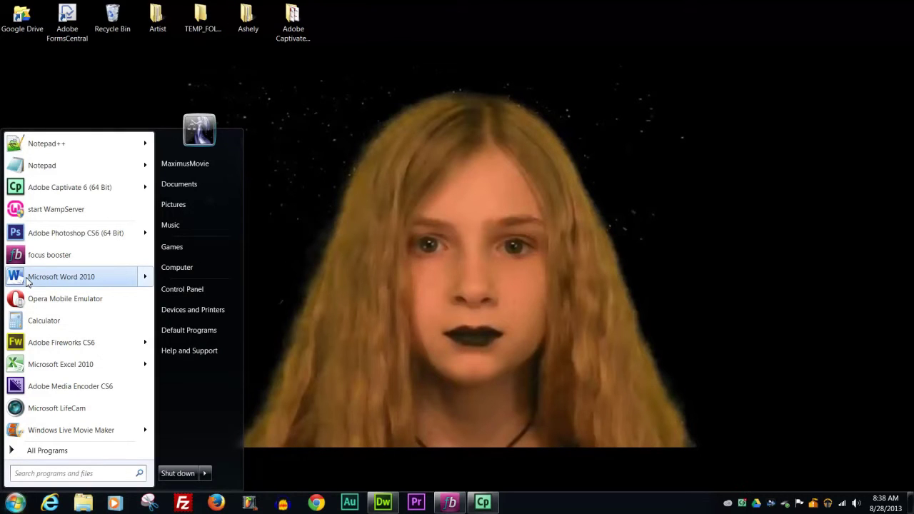
pyautogui.moveTo(28, 281)
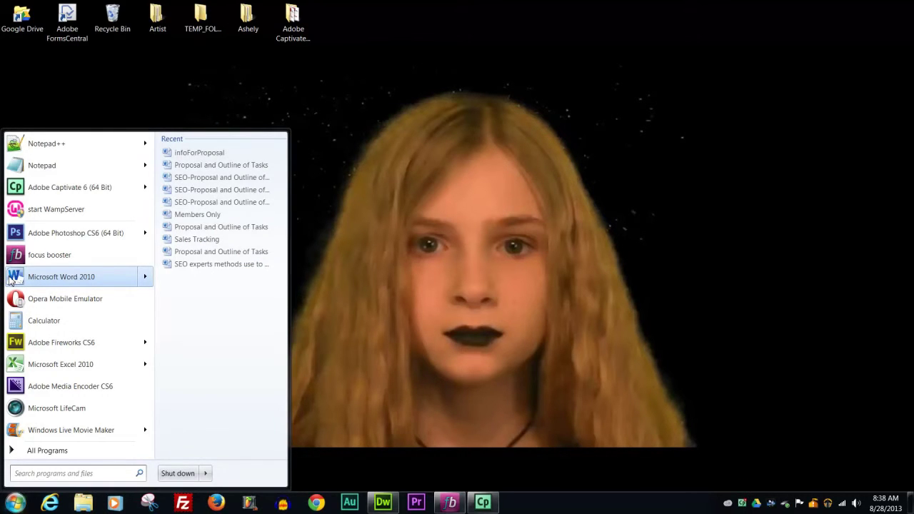
pyautogui.moveTo(11, 280); pyautogui.dragTo(544, 505)
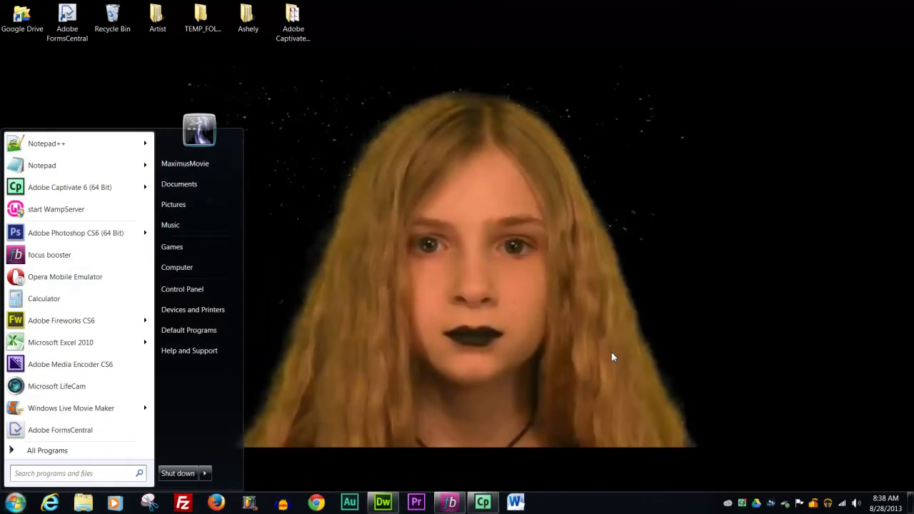
pyautogui.click(601, 355)
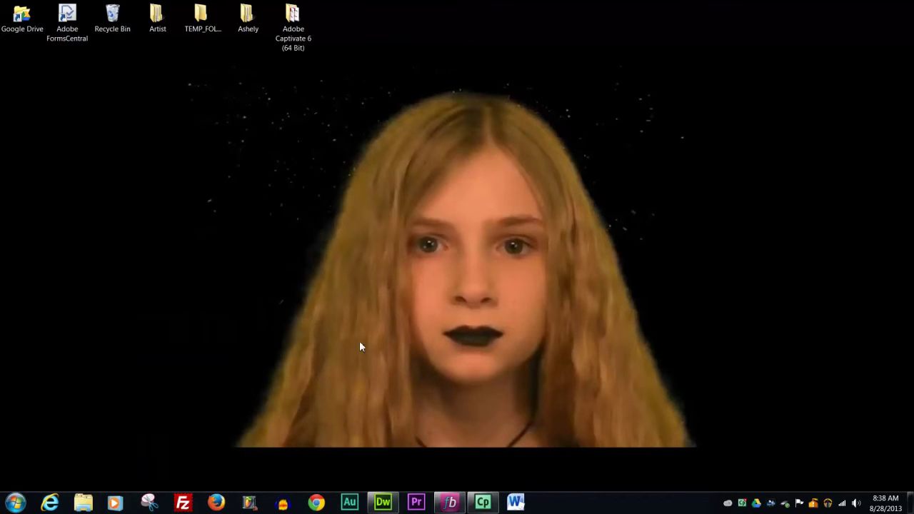
# - Launch and close Word using its pinned taskbar shortcut, and unpin the program from the taskbar
pyautogui.click(517, 503)
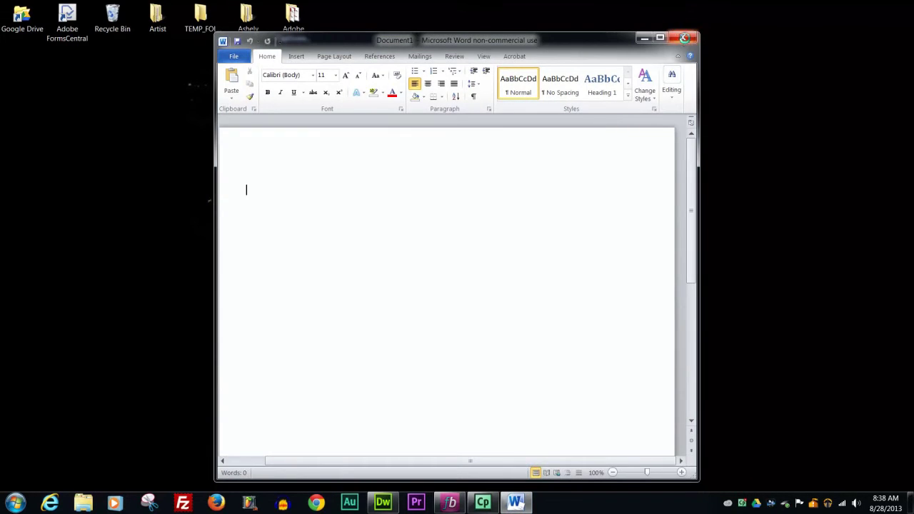
pyautogui.click(680, 38)
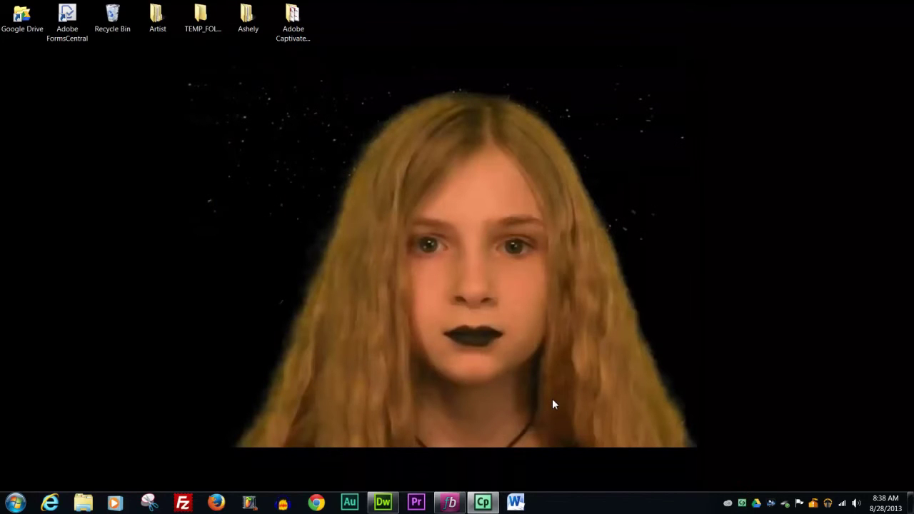
pyautogui.click(517, 503)
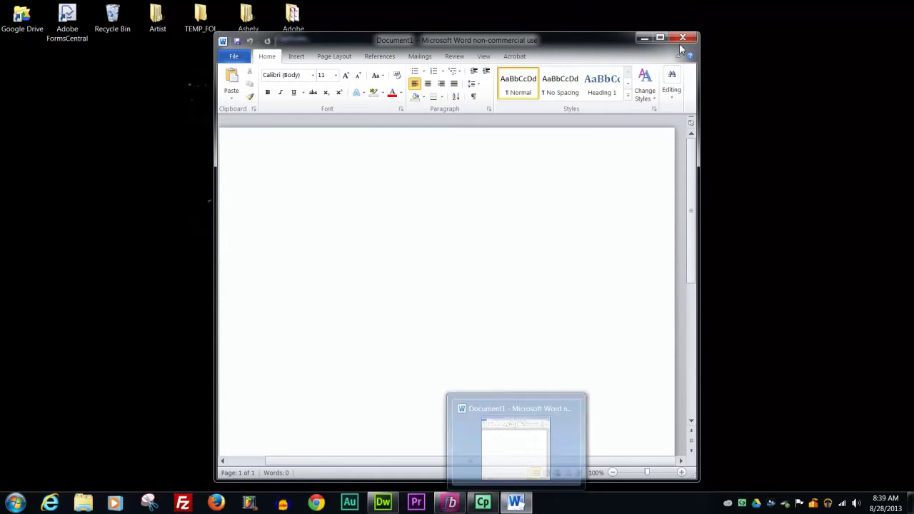
pyautogui.click(683, 37)
pyautogui.rightClick(517, 503)
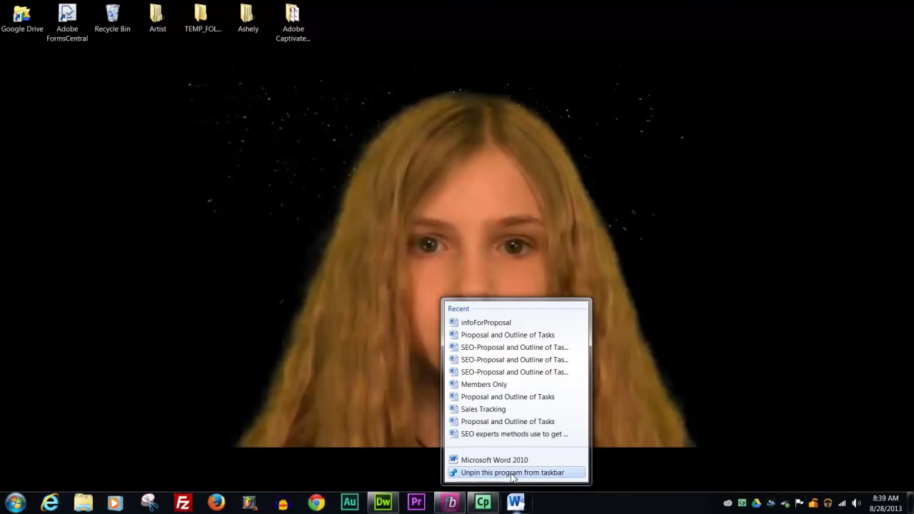
pyautogui.click(515, 473)
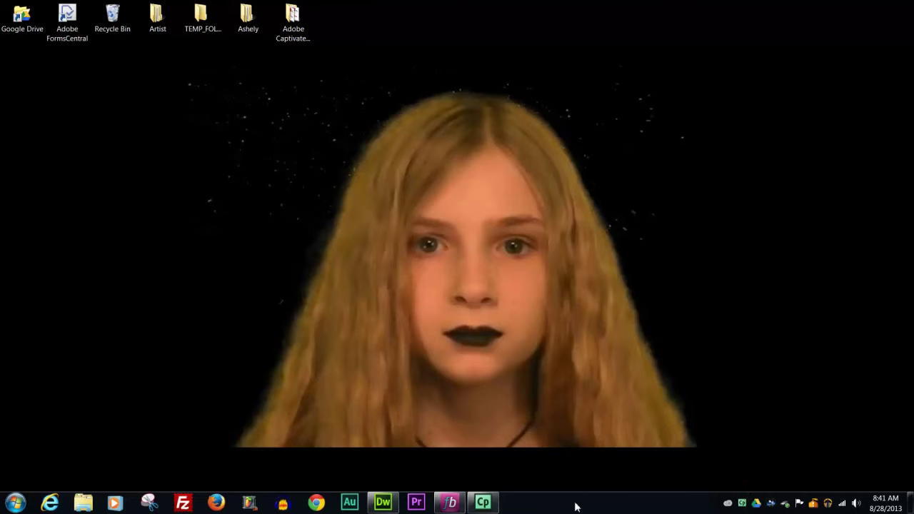
# - Open the taskbar properties and apply Right as the taskbar location on screen
pyautogui.rightClick(591, 507)
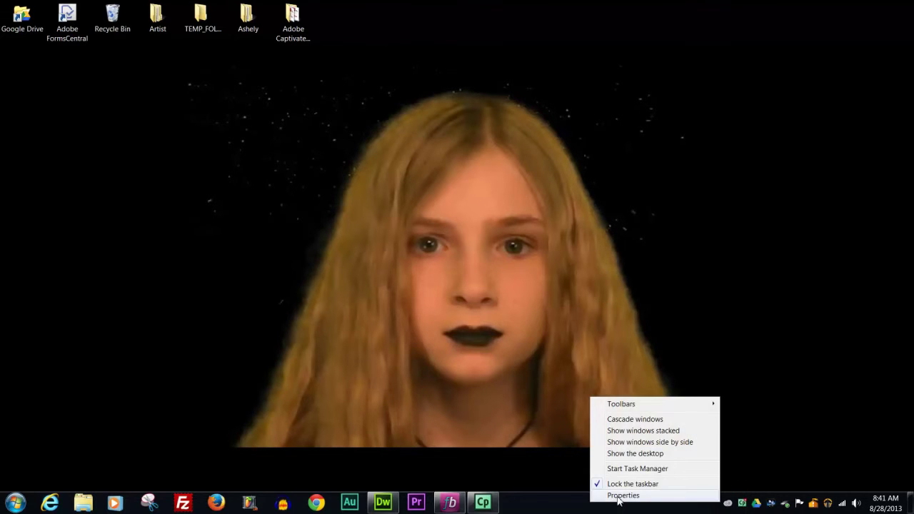
pyautogui.click(618, 498)
pyautogui.moveTo(123, 234); pyautogui.dragTo(454, 127)
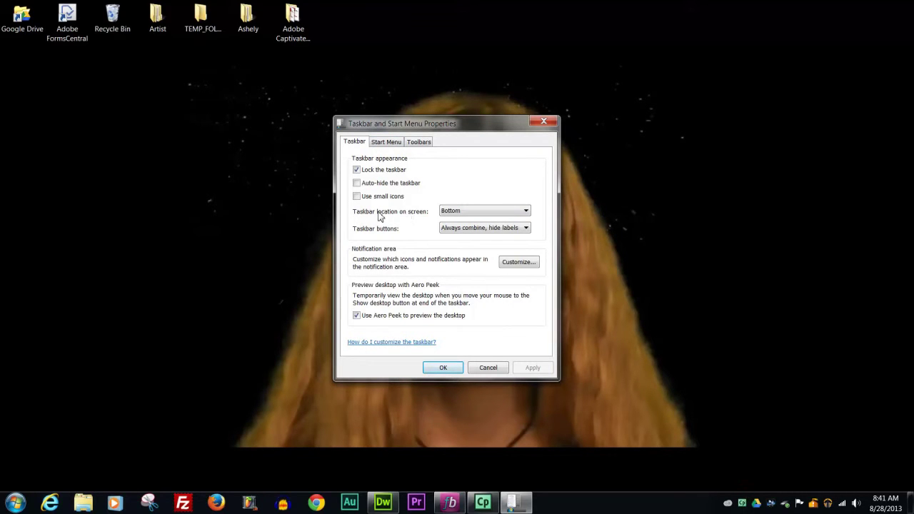
pyautogui.click(485, 213)
pyautogui.click(457, 236)
pyautogui.click(533, 368)
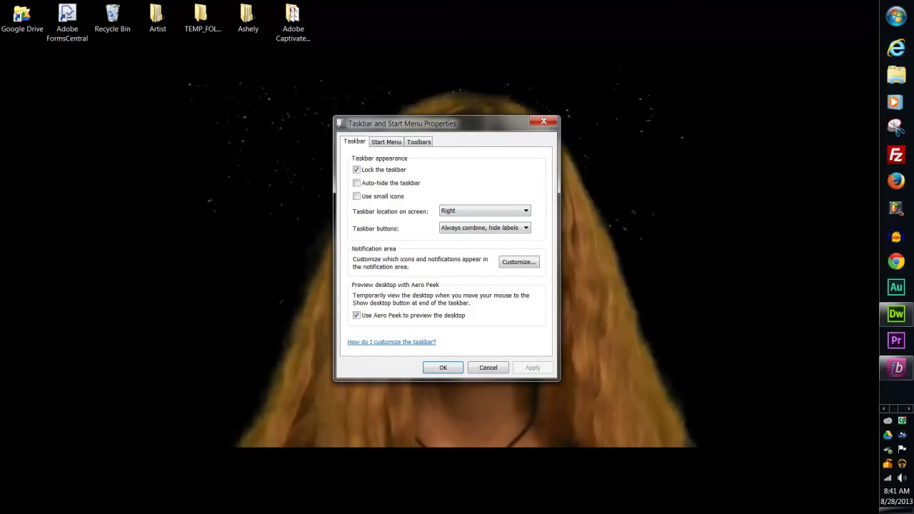
# - Change the taskbar location on screen to Top and apply it
pyautogui.click(502, 210)
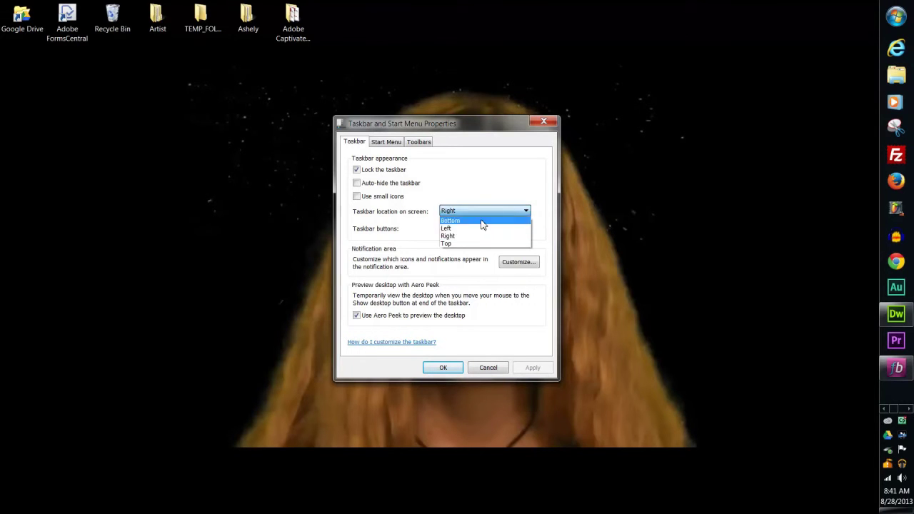
pyautogui.click(467, 244)
pyautogui.click(533, 367)
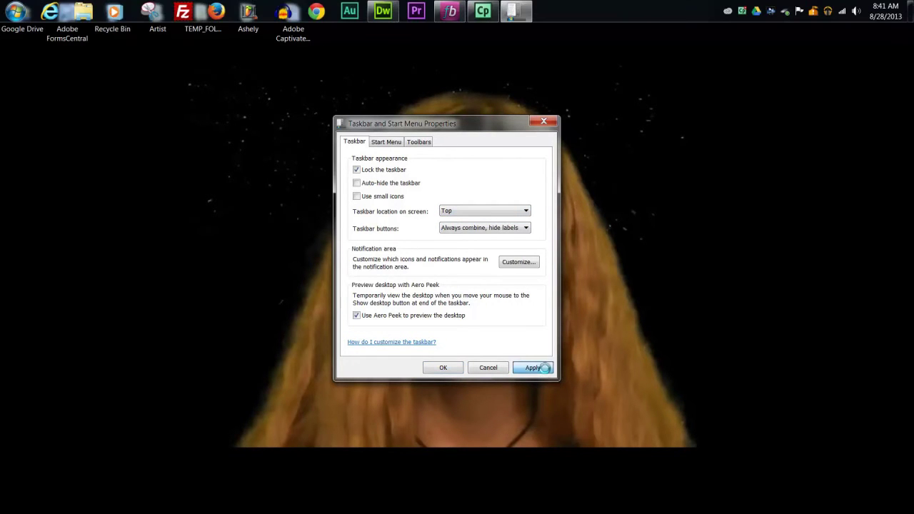
# - Change the taskbar location on screen to Left and apply it
pyautogui.click(480, 213)
pyautogui.click(472, 228)
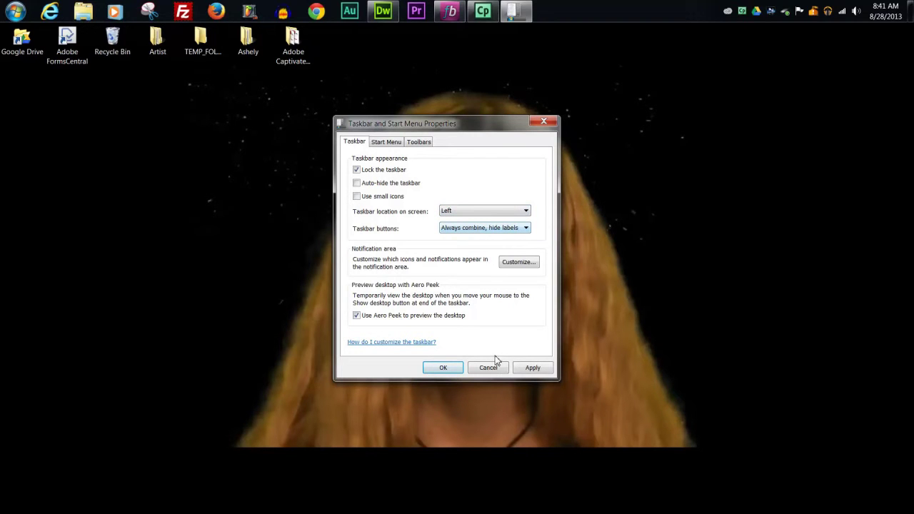
pyautogui.click(541, 371)
# - Set the taskbar location on screen back to Right and apply it
pyautogui.click(515, 210)
pyautogui.click(467, 236)
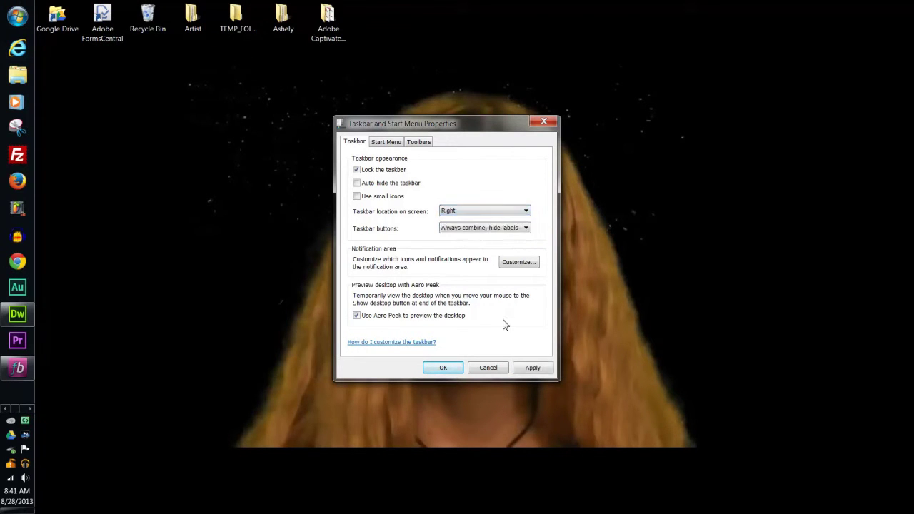
pyautogui.click(534, 370)
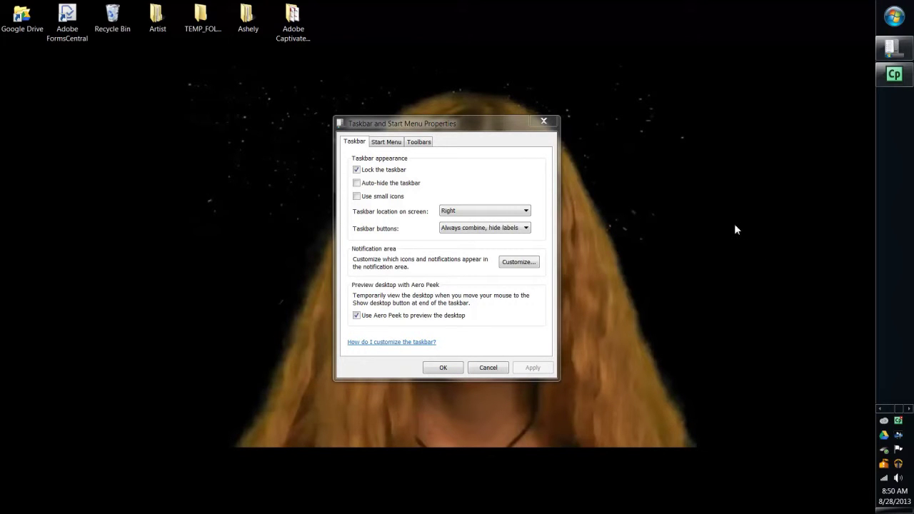
# - Apply auto-hide to the taskbar, reveal the hidden bar once, and turn auto-hide off again
pyautogui.click(356, 185)
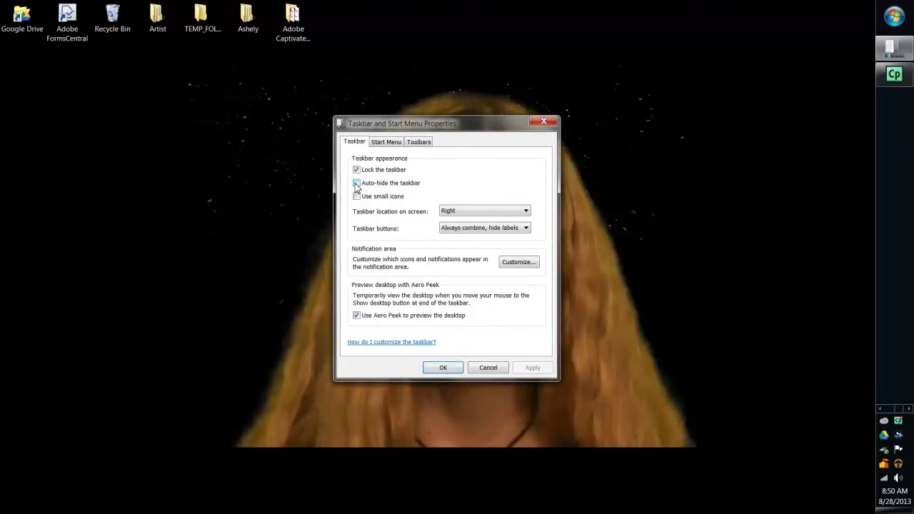
pyautogui.click(531, 367)
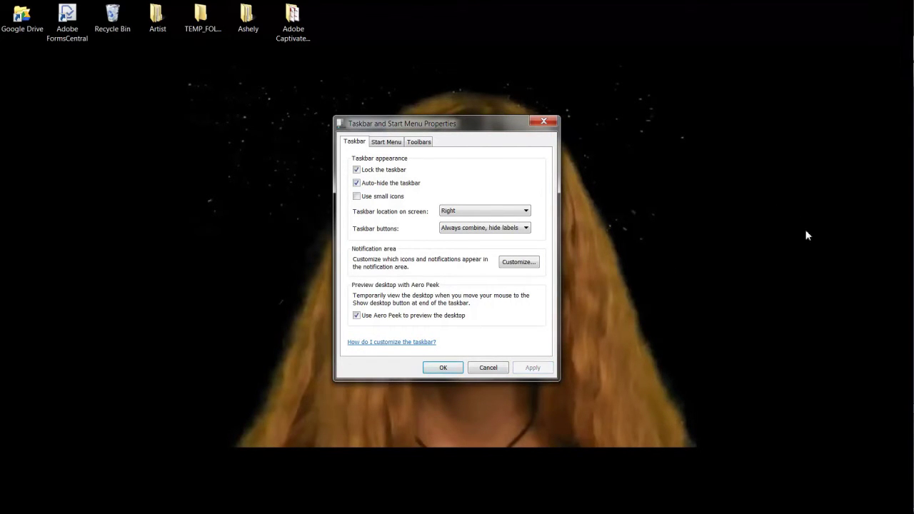
pyautogui.moveTo(911, 221)
pyautogui.click(357, 183)
pyautogui.click(532, 368)
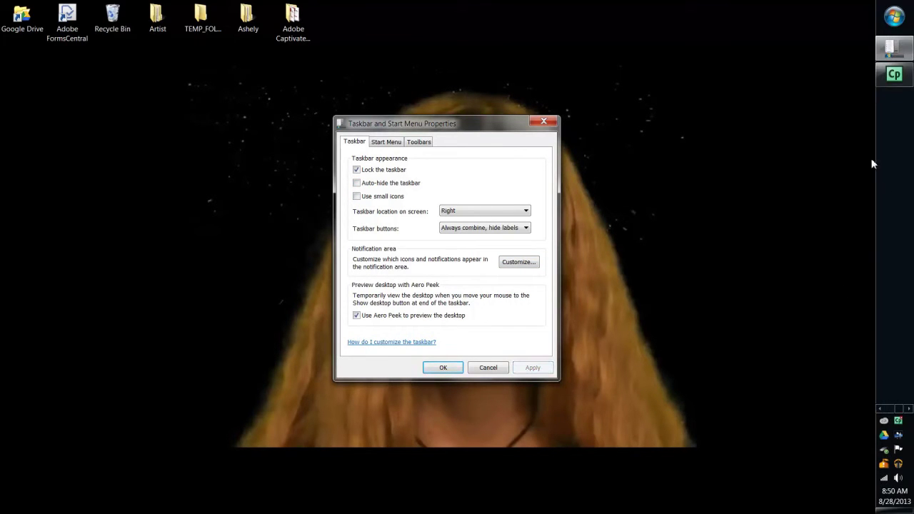
# - Switch the taskbar to small icons and apply the change
pyautogui.click(356, 196)
pyautogui.click(535, 369)
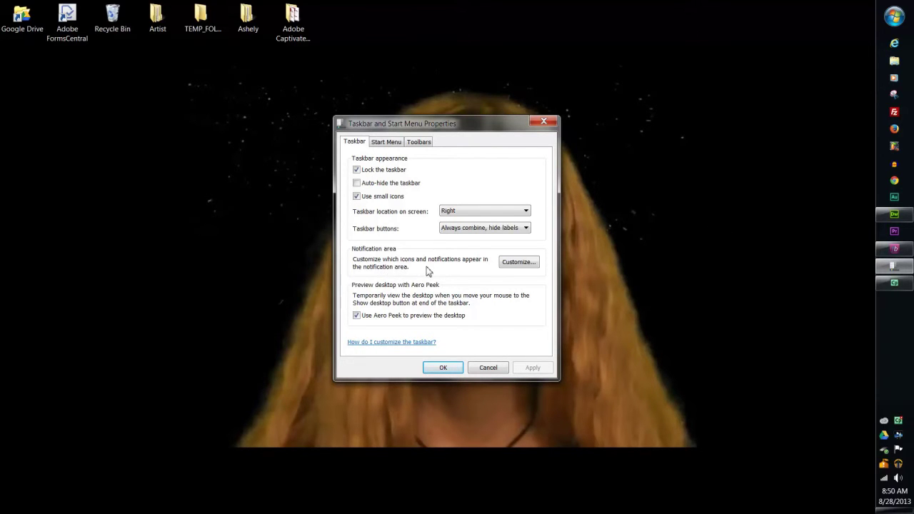
# - Review the notification area icons and their behaviors through the whole list, and close that window
pyautogui.click(512, 264)
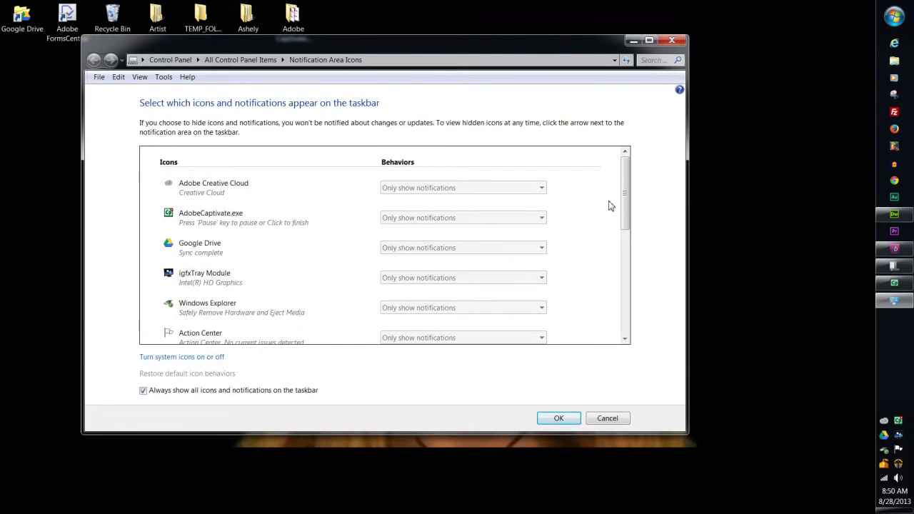
pyautogui.moveTo(625, 197); pyautogui.dragTo(625, 277)
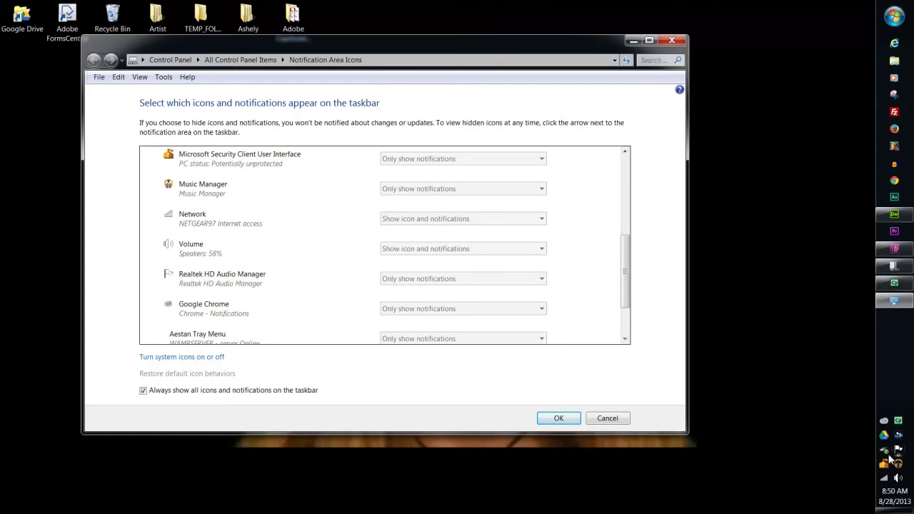
pyautogui.moveTo(627, 306); pyautogui.dragTo(608, 182)
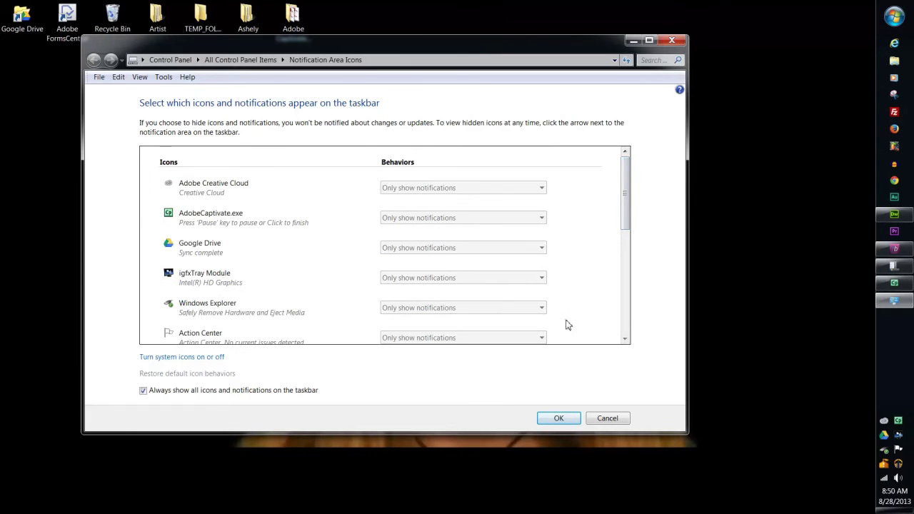
pyautogui.click(557, 419)
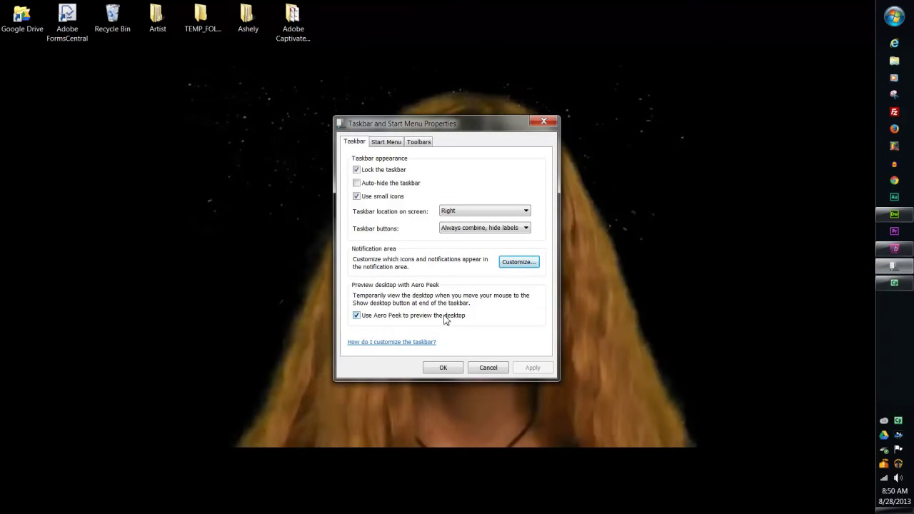
# - View the Start menu settings and the available power button actions
pyautogui.click(385, 143)
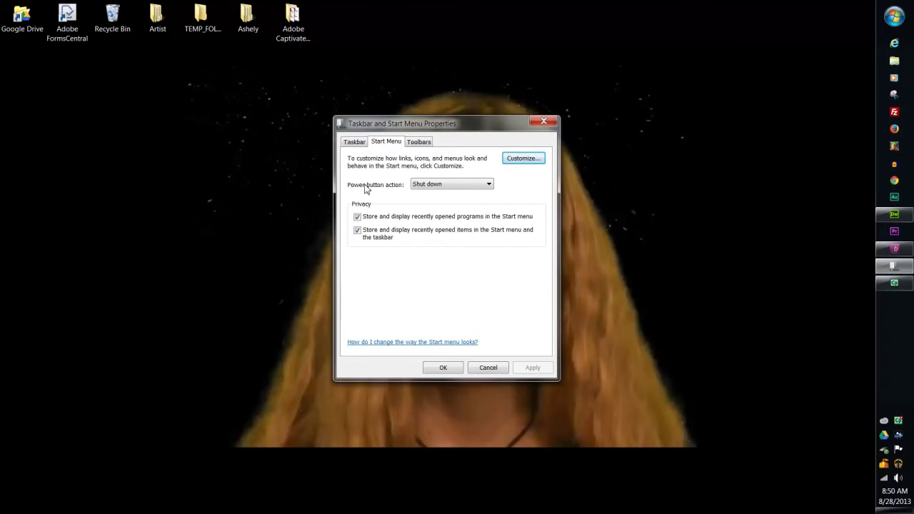
pyautogui.click(469, 188)
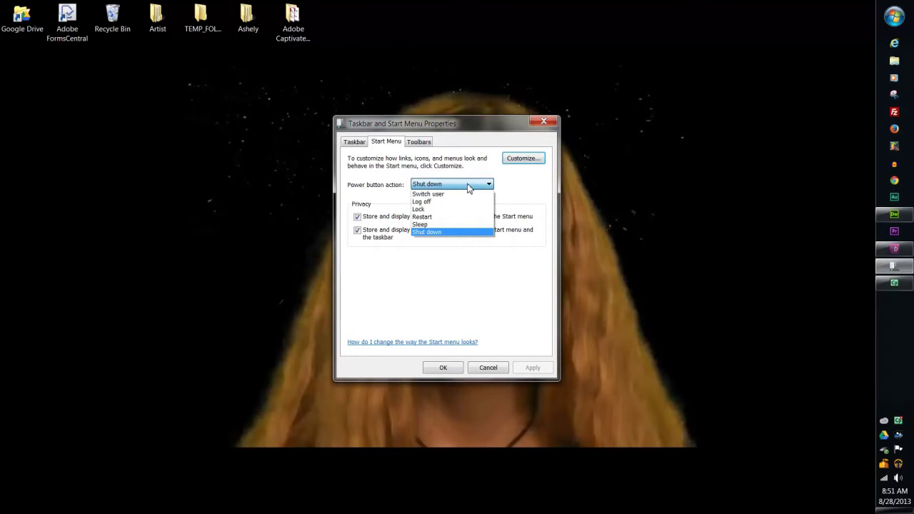
pyautogui.click(511, 202)
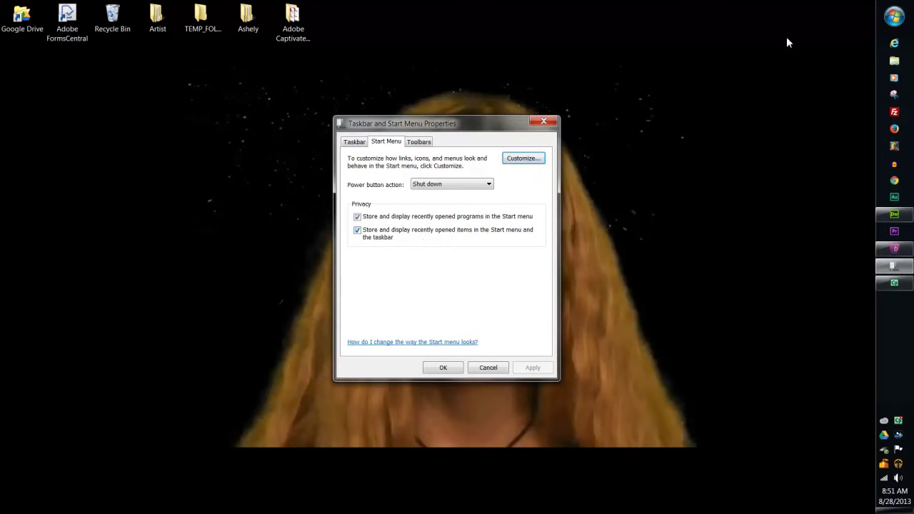
# - Open the Start menu and view the recent files of Adobe Photoshop CS6 and Microsoft Word 2010
pyautogui.click(895, 22)
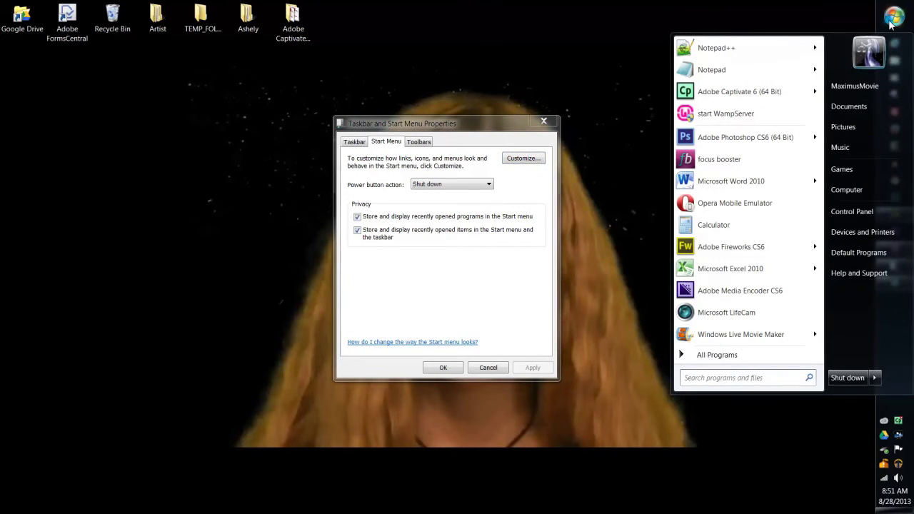
pyautogui.moveTo(821, 140)
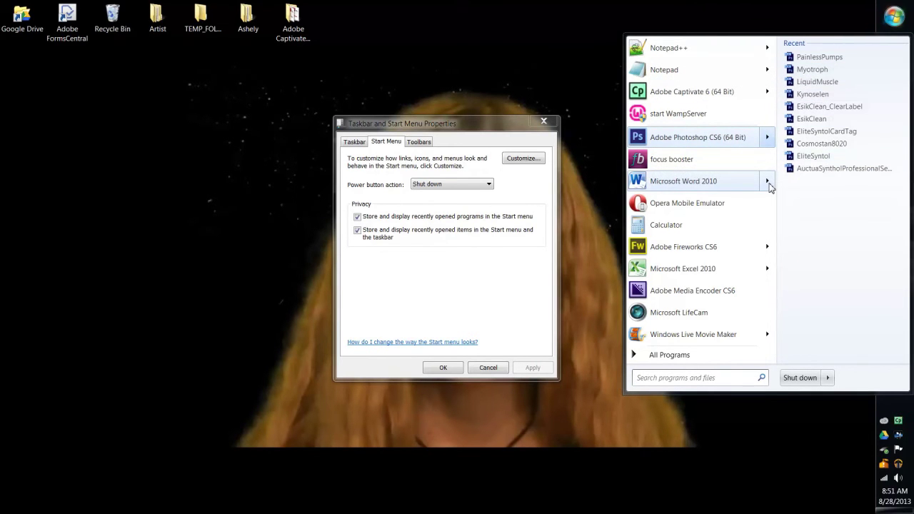
pyautogui.moveTo(770, 187)
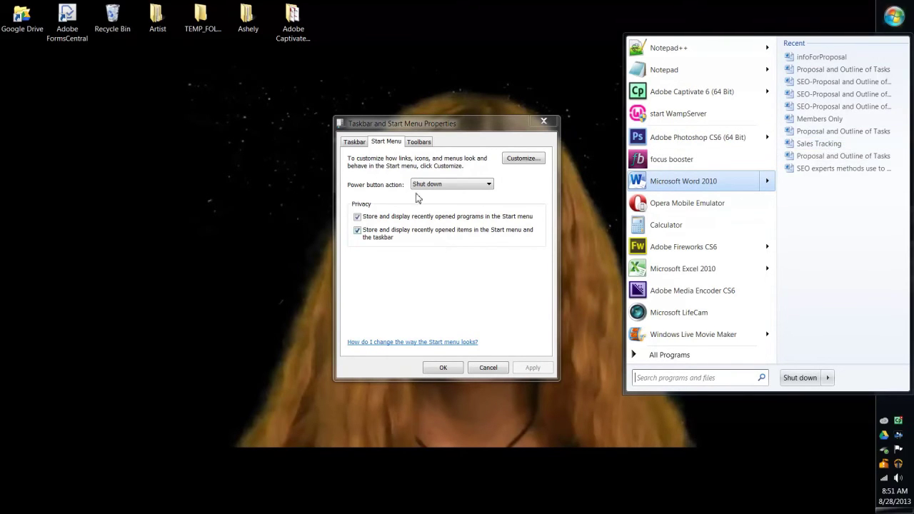
# - Add the Desktop toolbar to the taskbar and expand its list of items
pyautogui.click(419, 142)
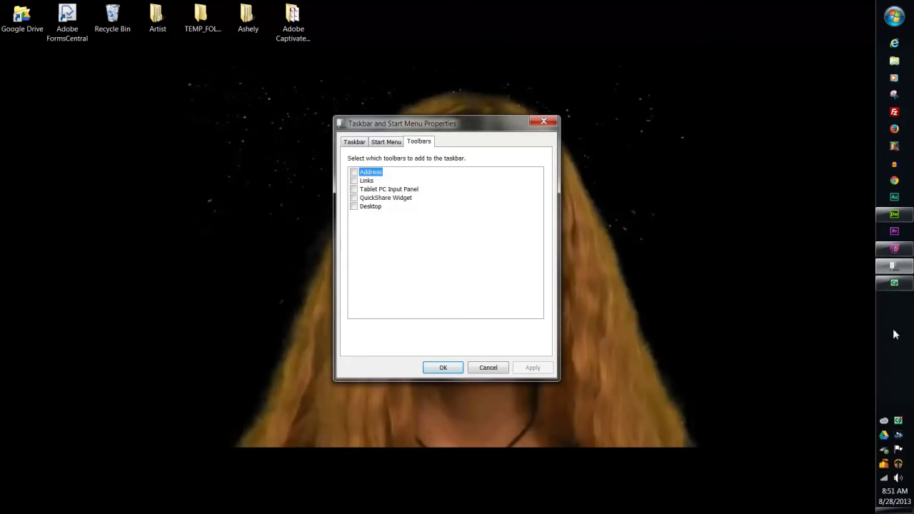
pyautogui.click(354, 207)
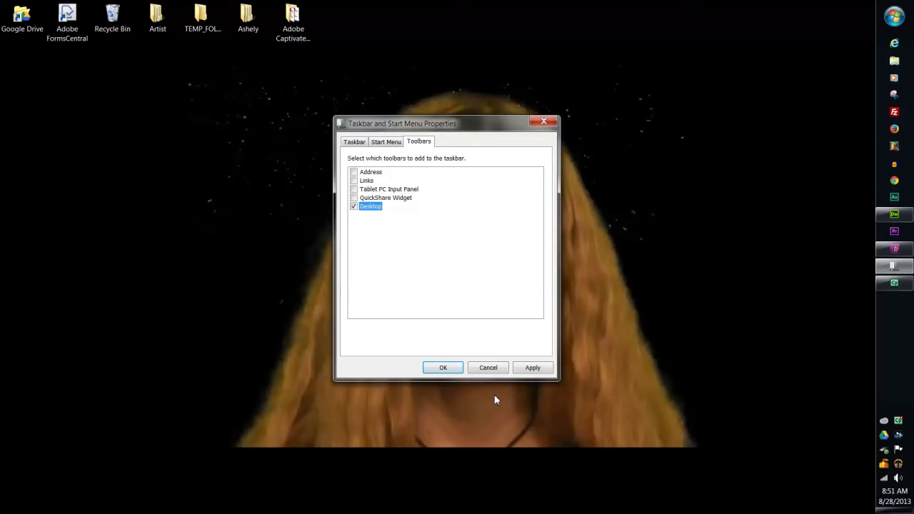
pyautogui.click(530, 370)
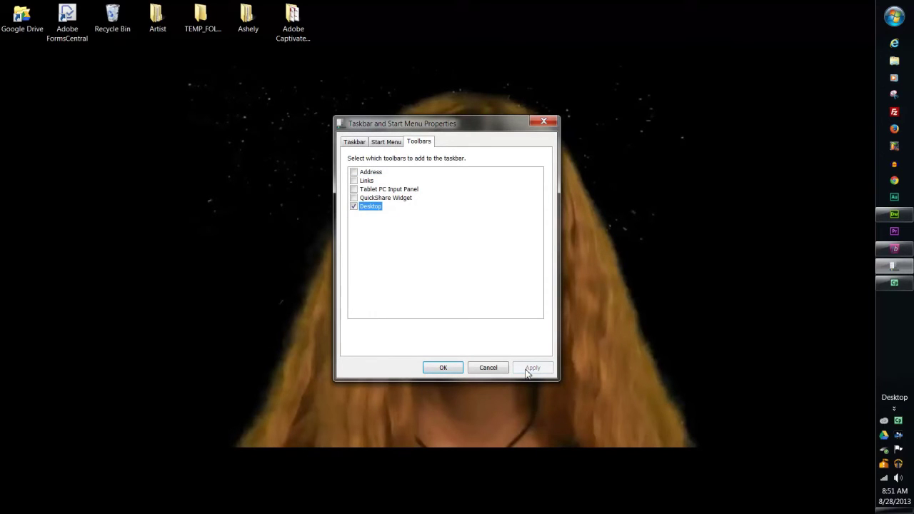
pyautogui.click(892, 409)
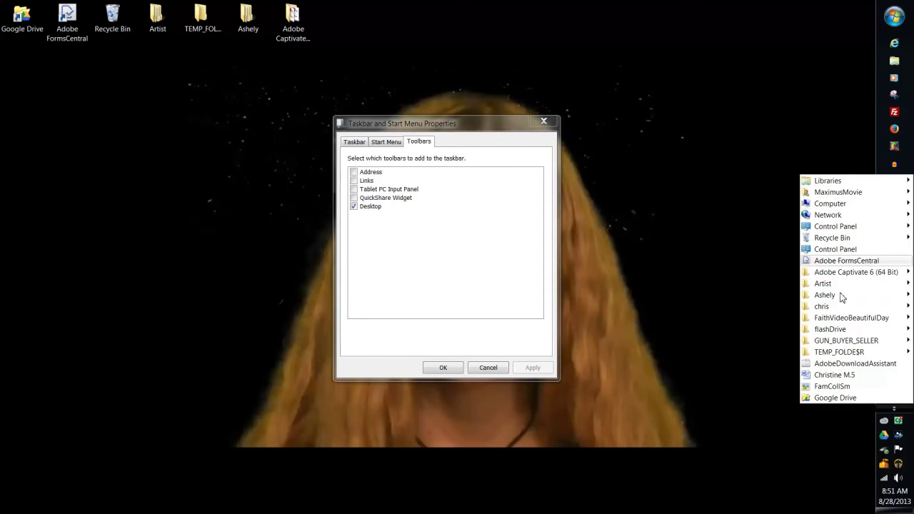
# - Replace the Desktop toolbar on the taskbar with the Links toolbar and expand its list of items
pyautogui.click(771, 395)
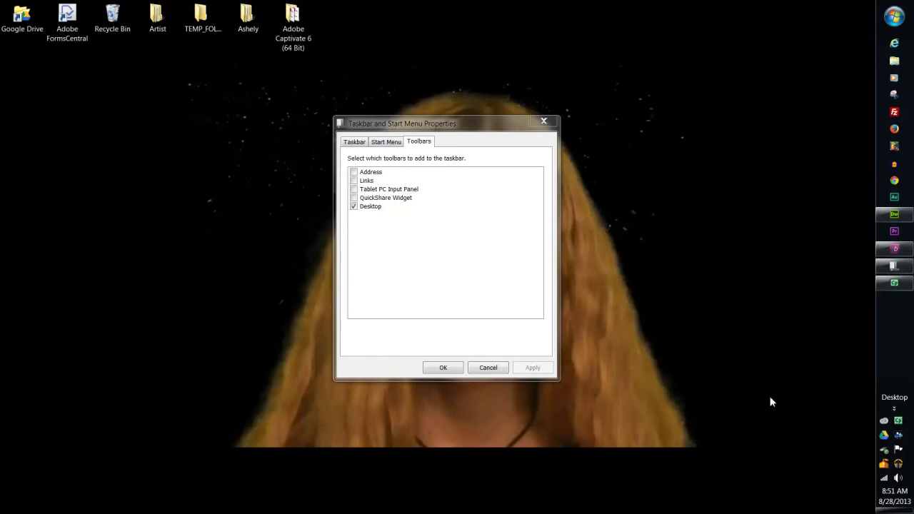
pyautogui.click(354, 207)
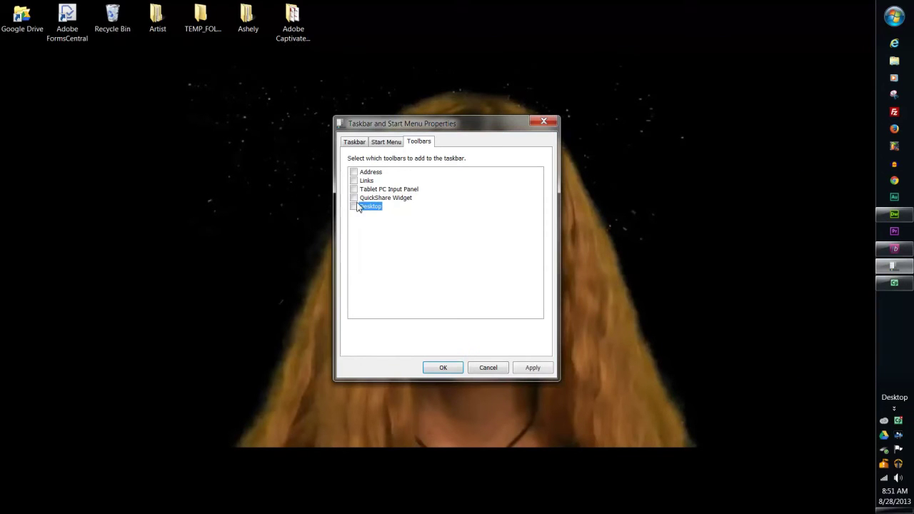
pyautogui.click(354, 181)
pyautogui.click(541, 368)
pyautogui.click(895, 410)
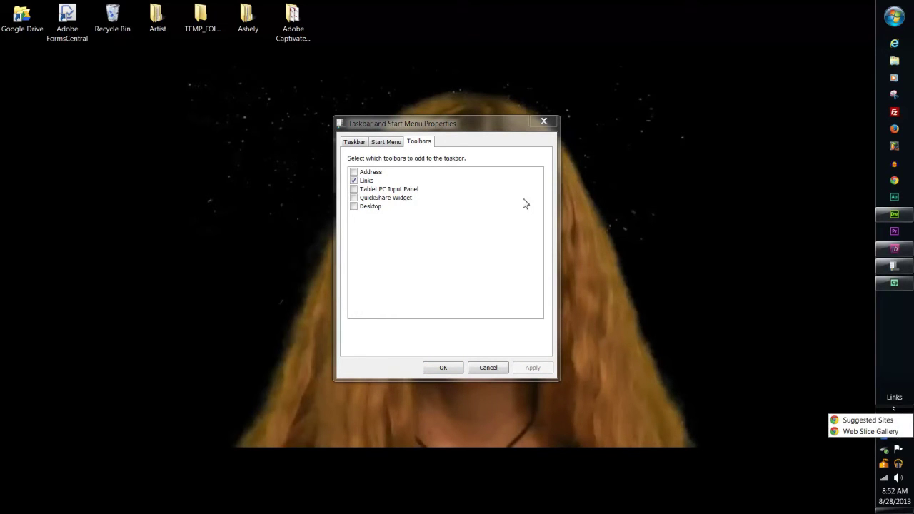
# - Replace the Links toolbar on the taskbar with the Address toolbar and put the cursor in its address field
pyautogui.click(354, 183)
pyautogui.click(355, 183)
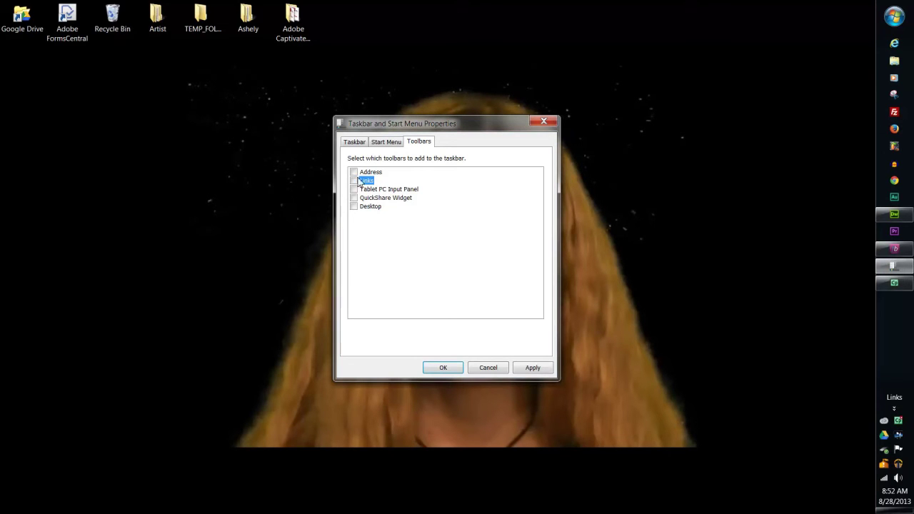
pyautogui.click(353, 172)
pyautogui.click(532, 368)
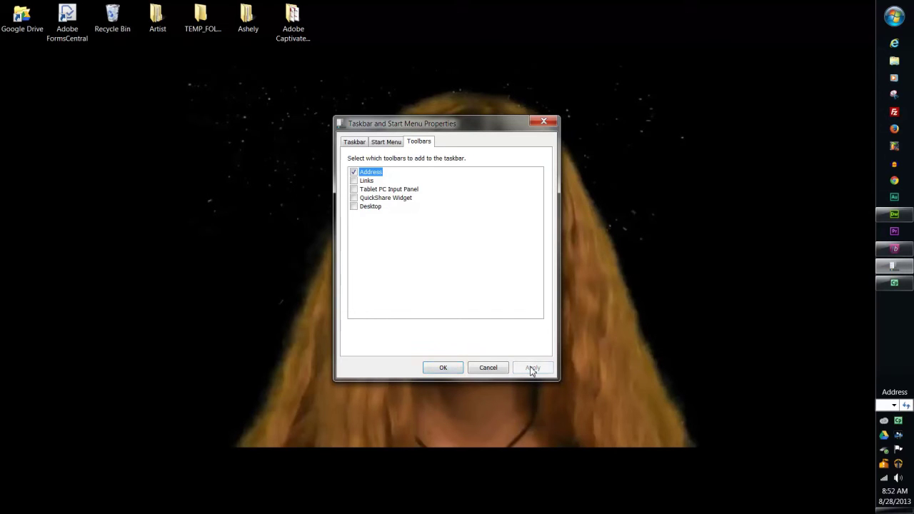
pyautogui.click(885, 407)
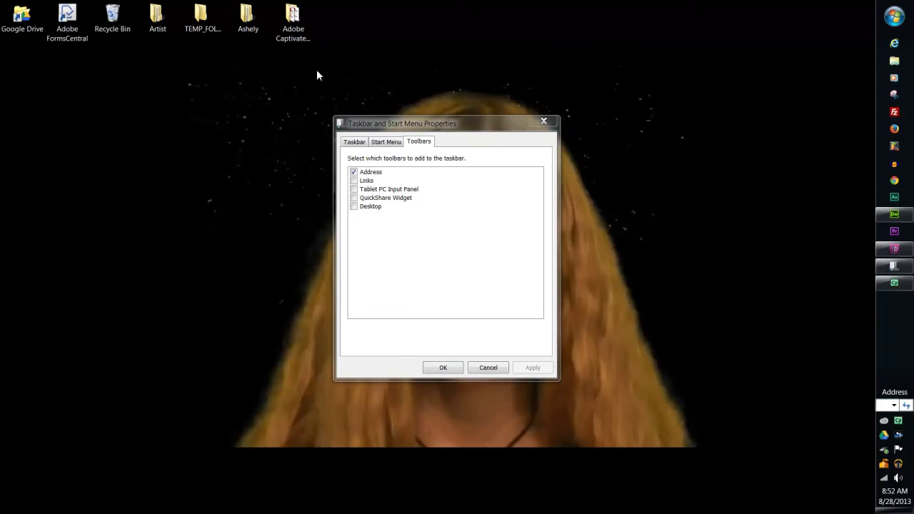
# - Remove the Address toolbar from the taskbar and close the taskbar properties with the changes accepted
pyautogui.click(353, 172)
pyautogui.click(534, 368)
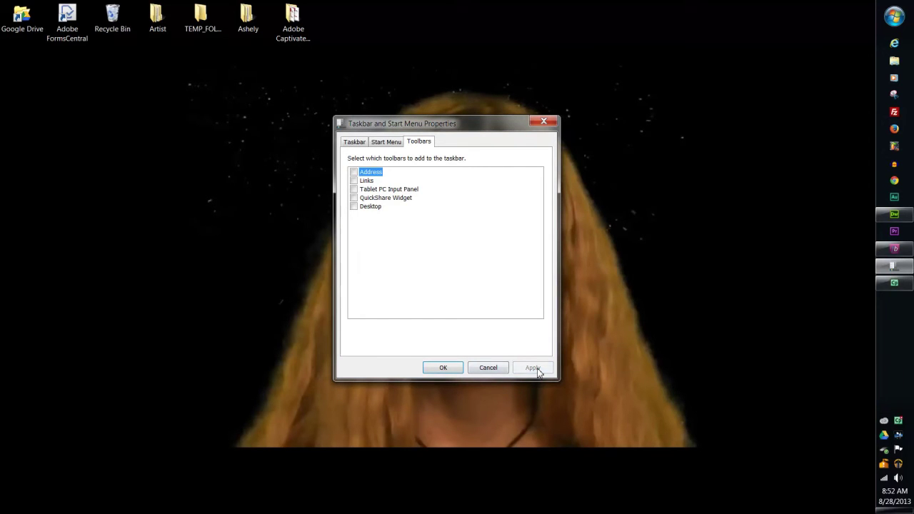
pyautogui.click(443, 368)
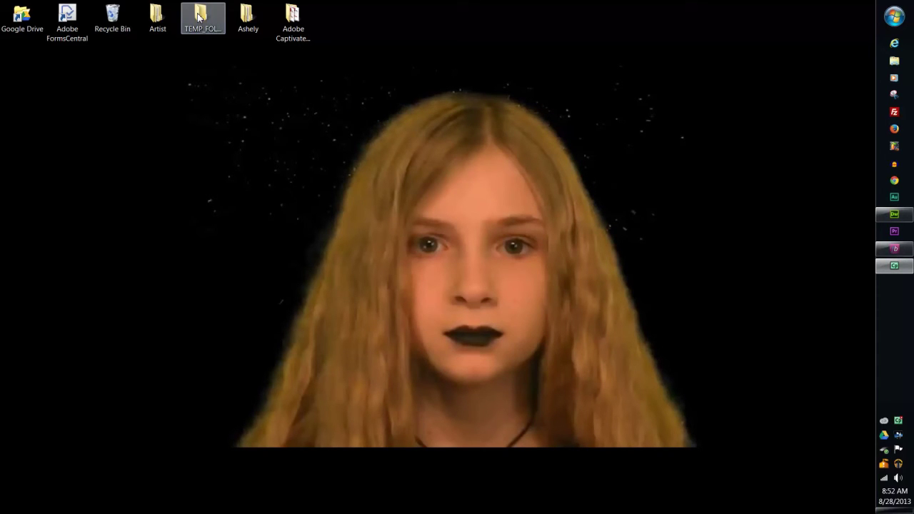
# - Move the TEMP_FOLDE$R folder and the personal folder beside it to the middle of the desktop and open them in side-by-side windows
pyautogui.moveTo(211, 15); pyautogui.dragTo(565, 170)
pyautogui.moveTo(248, 18); pyautogui.dragTo(339, 167)
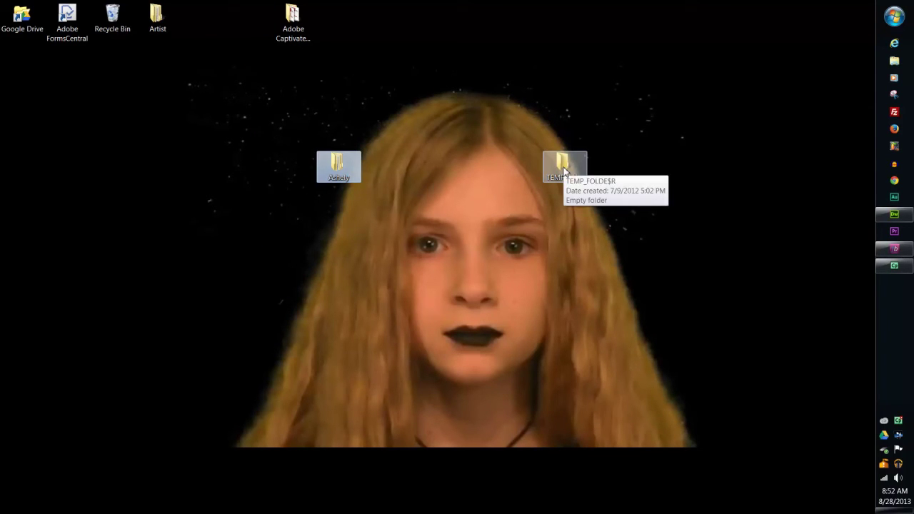
pyautogui.doubleClick(565, 176)
pyautogui.moveTo(295, 40); pyautogui.dragTo(667, 35)
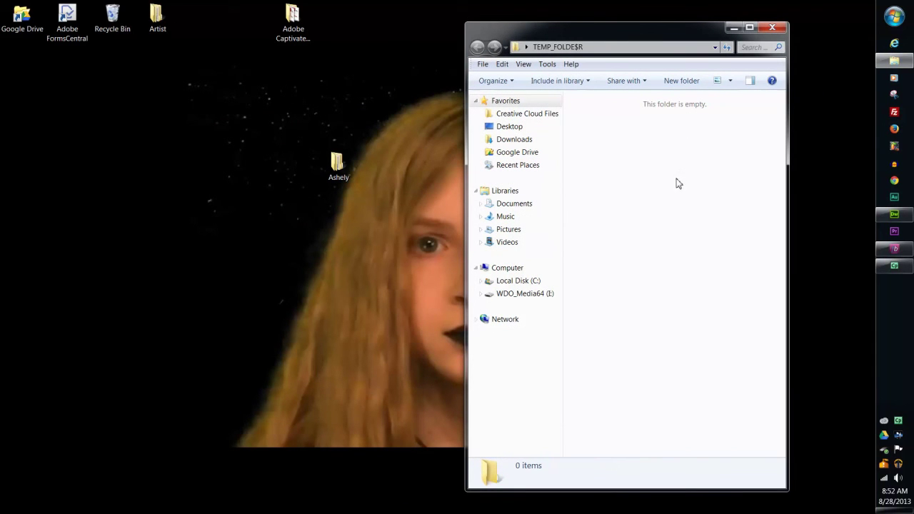
pyautogui.doubleClick(344, 164)
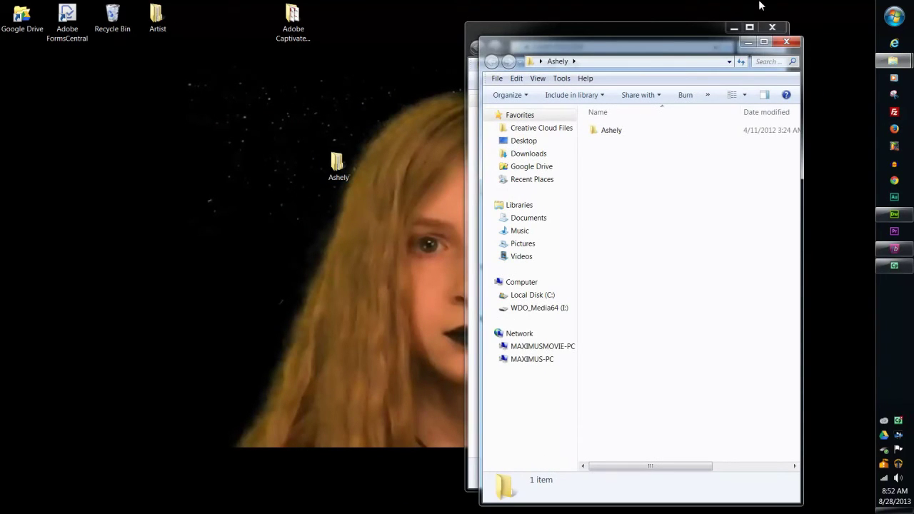
pyautogui.moveTo(650, 32); pyautogui.dragTo(287, 35)
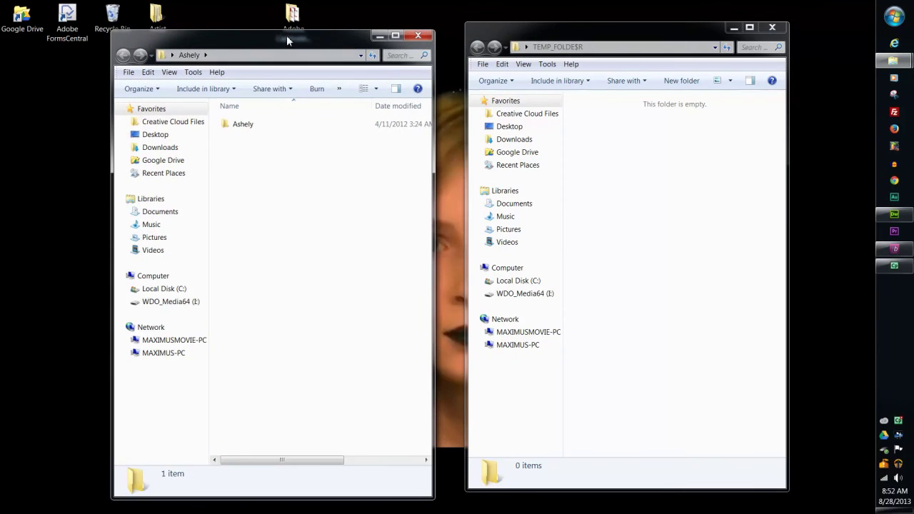
# - Open My Pictures inside the personal folder's subfolder and move the bggg and red images into TEMP_FOLDE$R
pyautogui.doubleClick(242, 125)
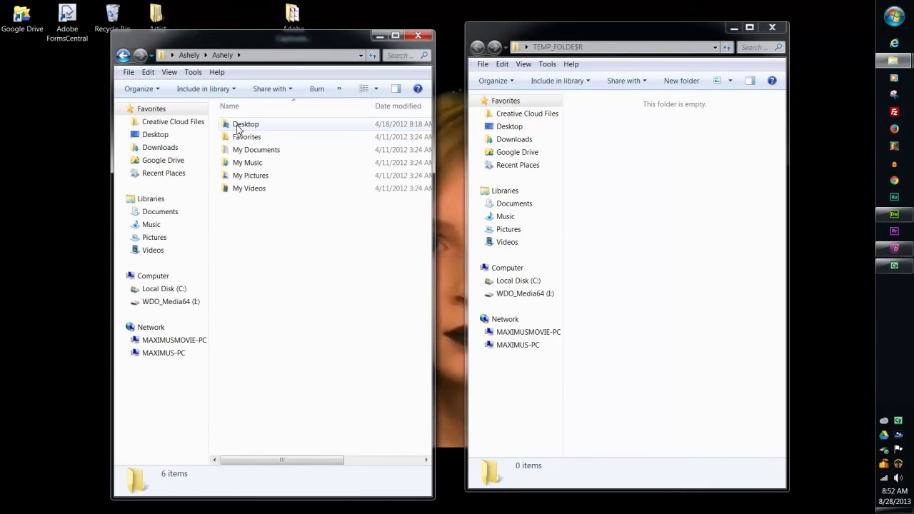
pyautogui.doubleClick(254, 176)
pyautogui.moveTo(317, 203); pyautogui.dragTo(645, 283)
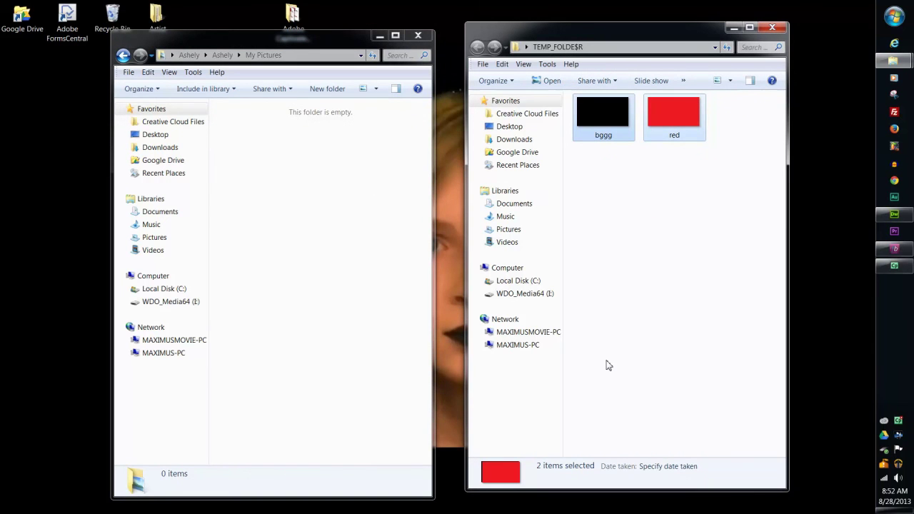
# - Move the bggg and red images from TEMP_FOLDE$R back to My Pictures and close both folder windows
pyautogui.moveTo(674, 109); pyautogui.dragTo(273, 202)
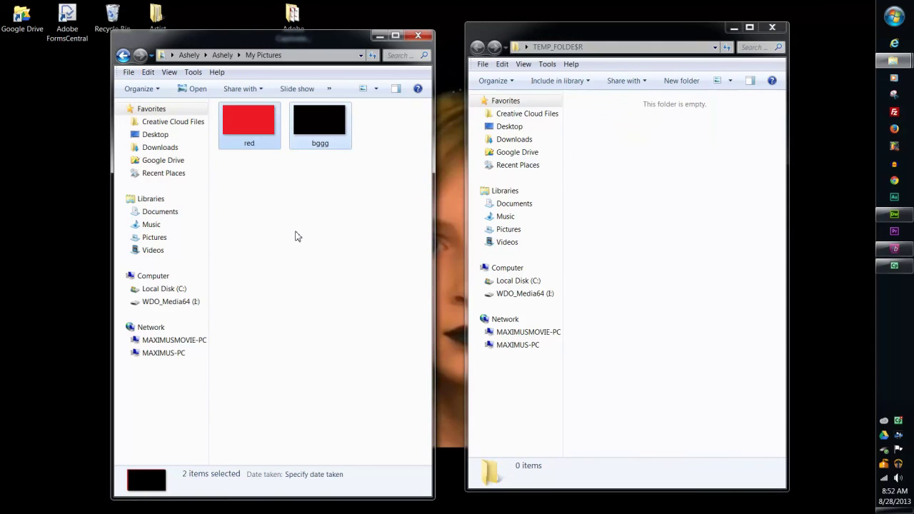
pyautogui.hotkey('alt', 'F4')
pyautogui.click(773, 28)
# - Move both folders higher on the desktop and put the personal folder into TEMP_FOLDE$R
pyautogui.moveTo(562, 164); pyautogui.dragTo(563, 66)
pyautogui.moveTo(337, 162); pyautogui.dragTo(415, 70)
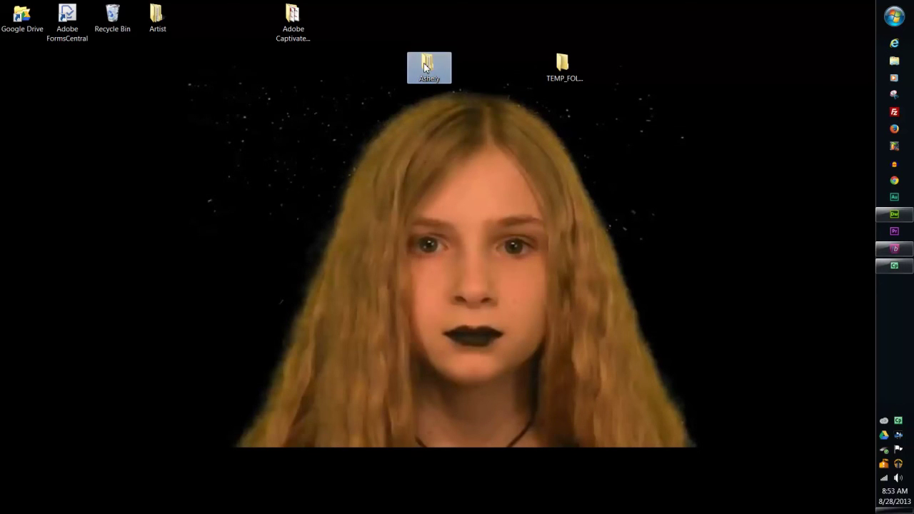
pyautogui.moveTo(426, 66); pyautogui.dragTo(562, 65)
# - Open TEMP_FOLDE$R, move the personal folder back out onto the desktop, and close the window
pyautogui.doubleClick(562, 66)
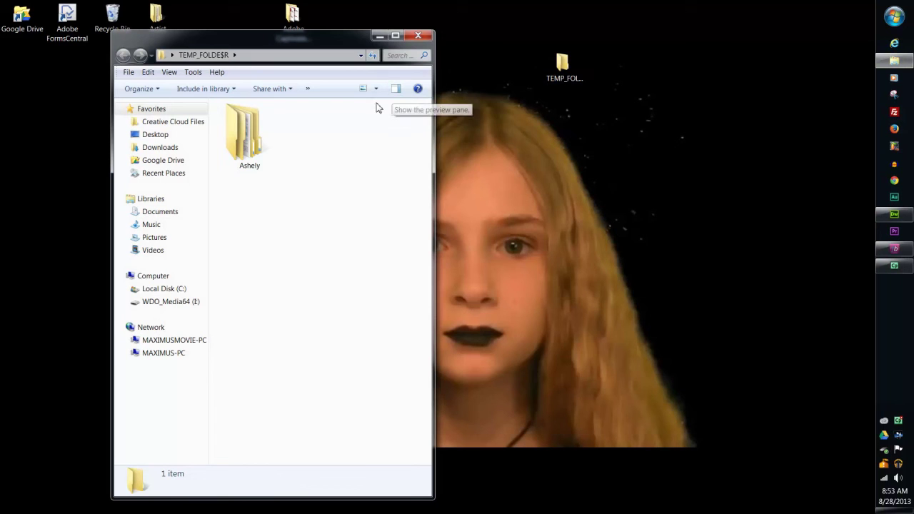
pyautogui.moveTo(243, 136); pyautogui.dragTo(704, 75)
pyautogui.click(419, 37)
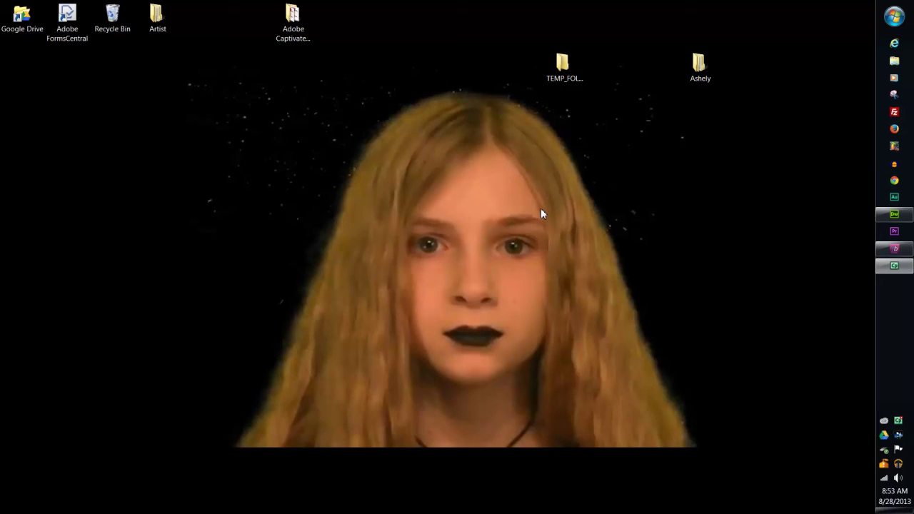